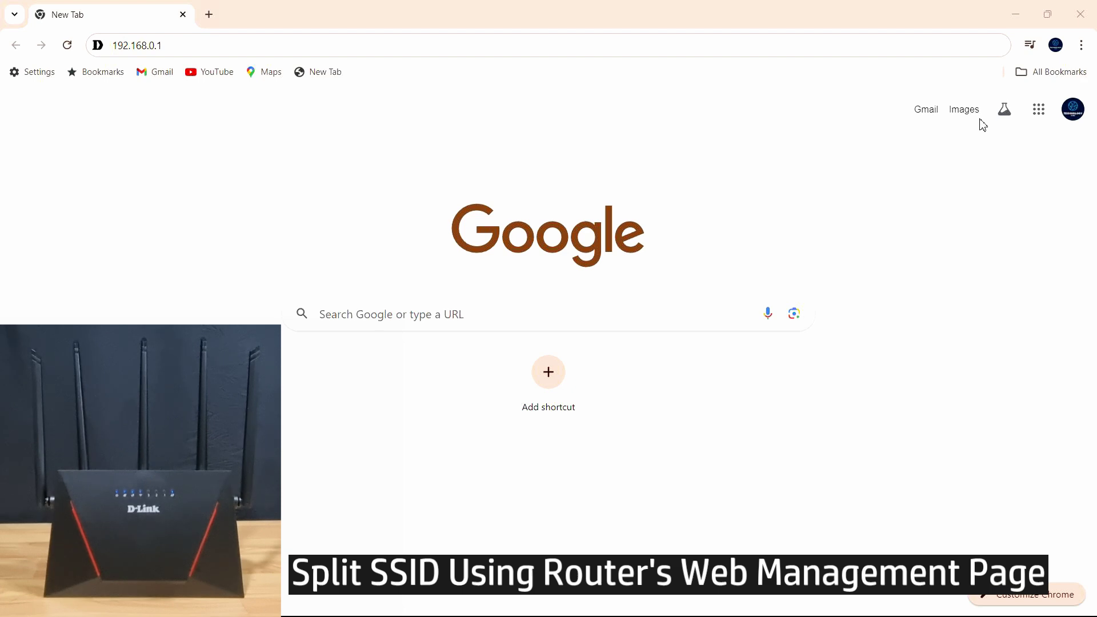
Load the router page at 192.168.0.1 and log in with the admin password.
{"action": "left_click", "coordinate": [404, 47]}
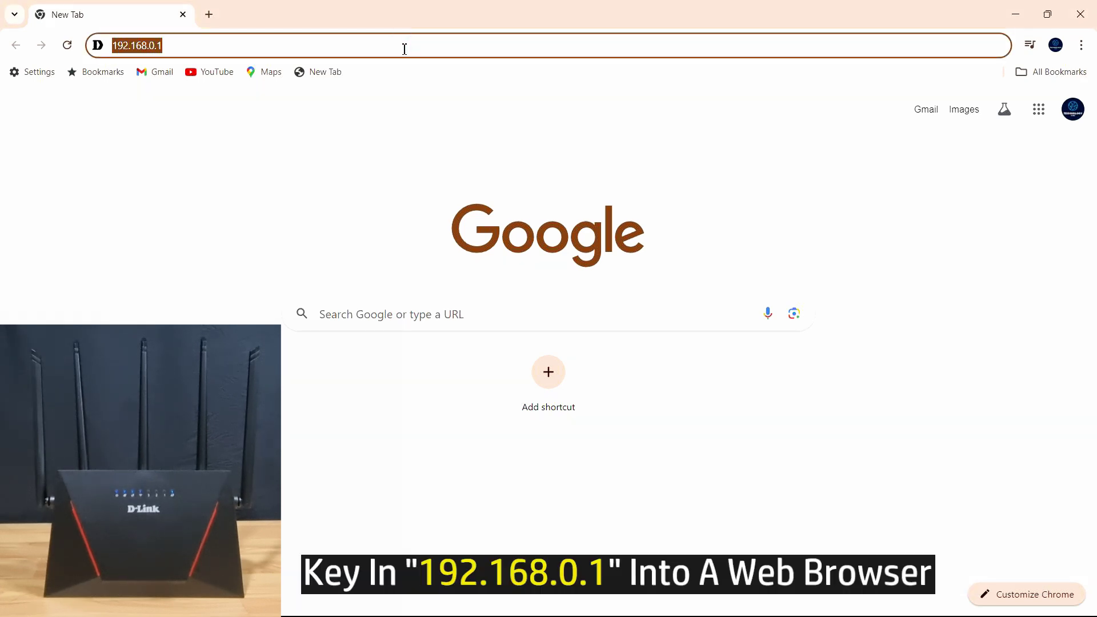
{"action": "key", "text": "Return"}
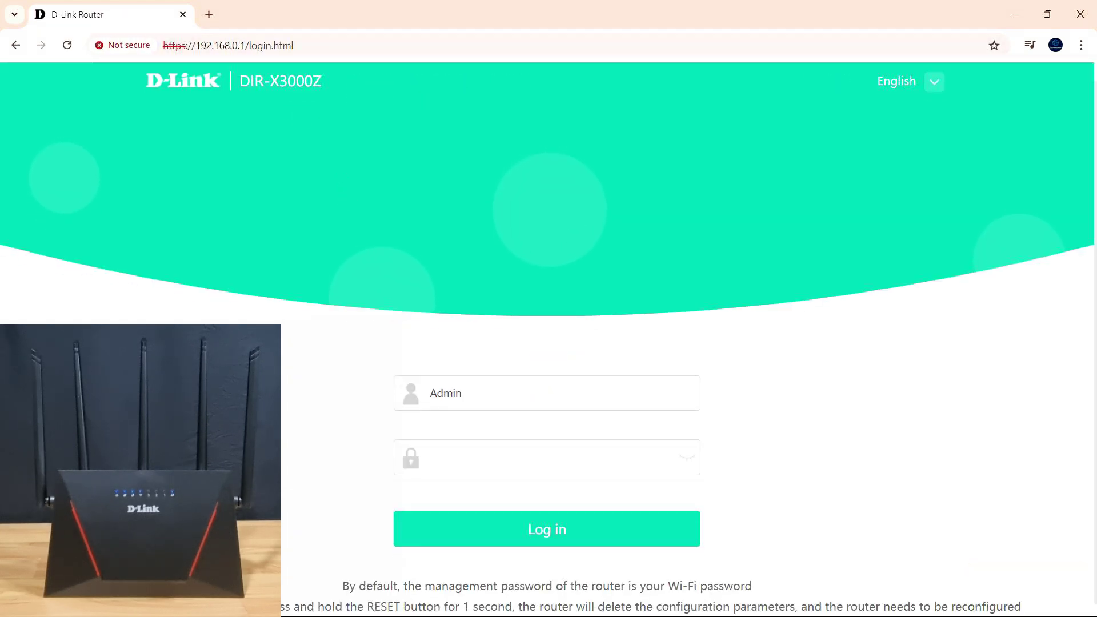
{"action": "left_click", "coordinate": [494, 471]}
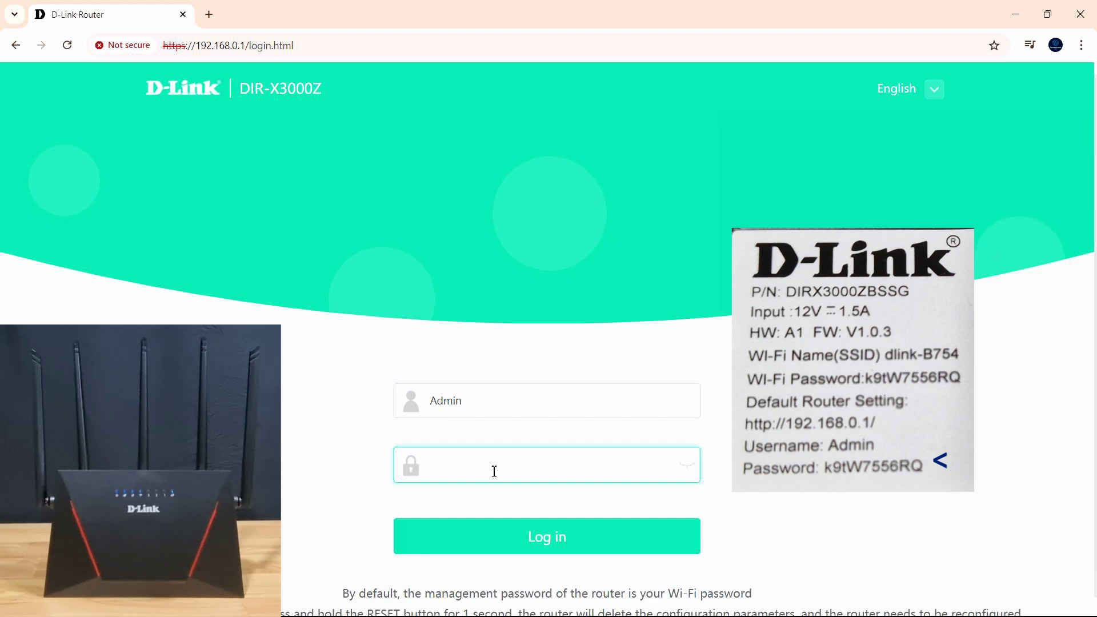
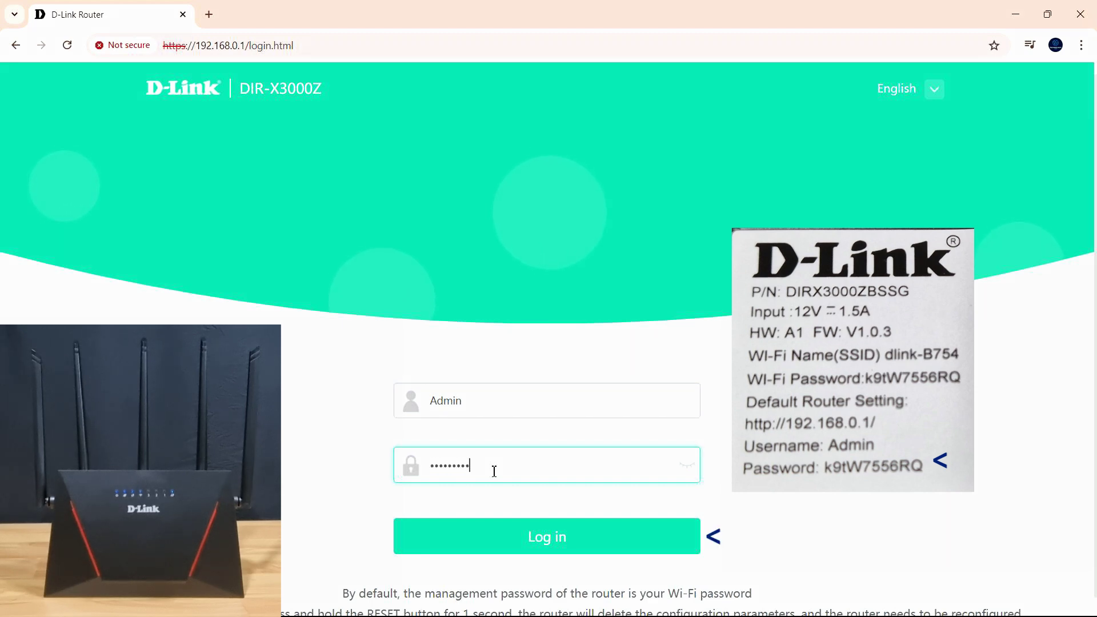
{"action": "scroll", "coordinate": [479, 546], "scroll_direction": "down", "scroll_amount": 1}
{"action": "left_click", "coordinate": [479, 544]}
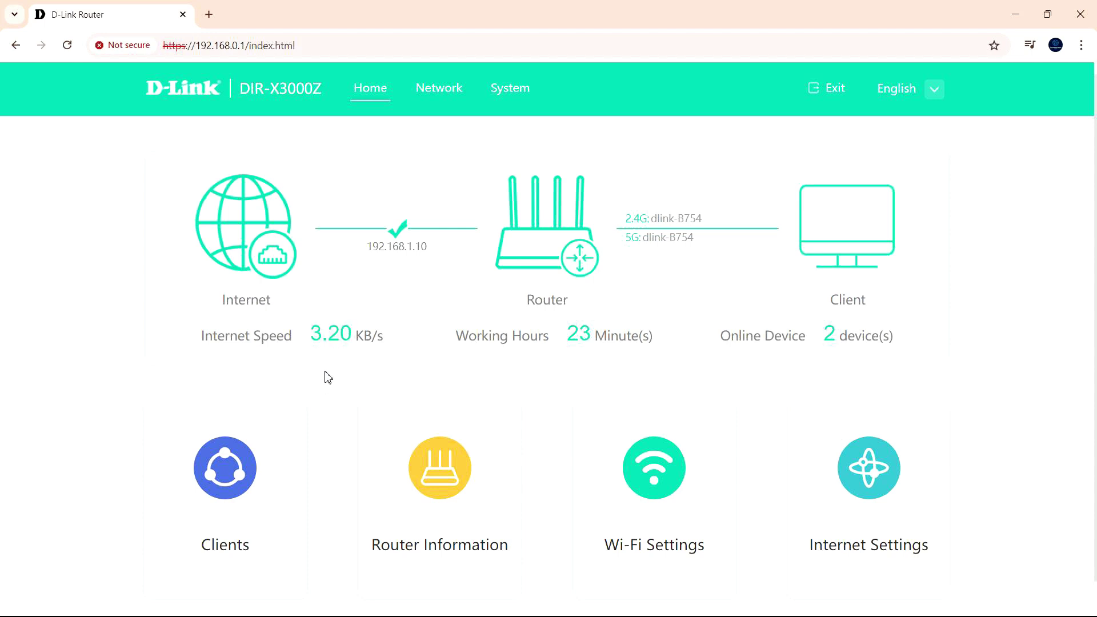
In Wi-Fi settings, turn off Smart Connected and rename the 2.4GHz SSID to 'Techtips 2.4GHz'.
{"action": "left_click", "coordinate": [661, 475]}
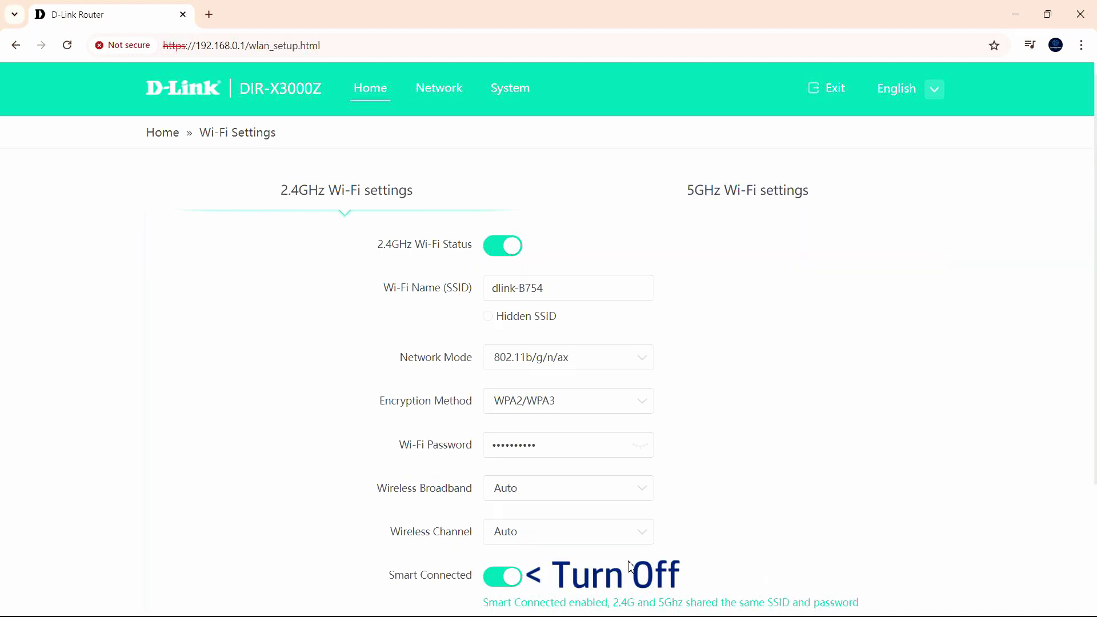
{"action": "left_click", "coordinate": [509, 577]}
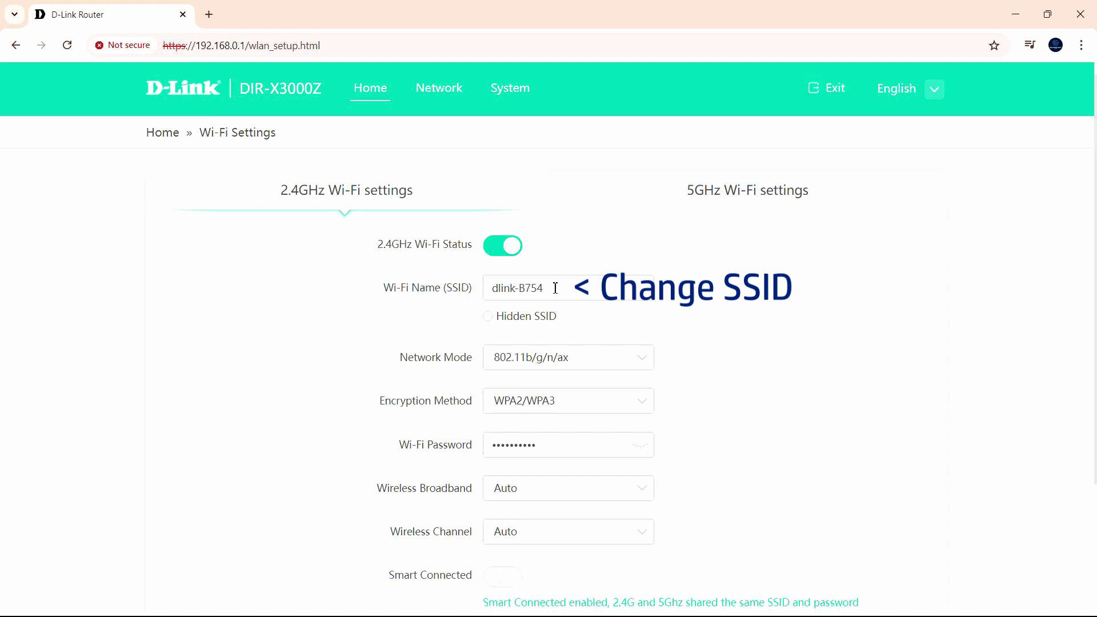
{"action": "left_click_drag", "start_coordinate": [555, 288], "coordinate": [403, 295]}
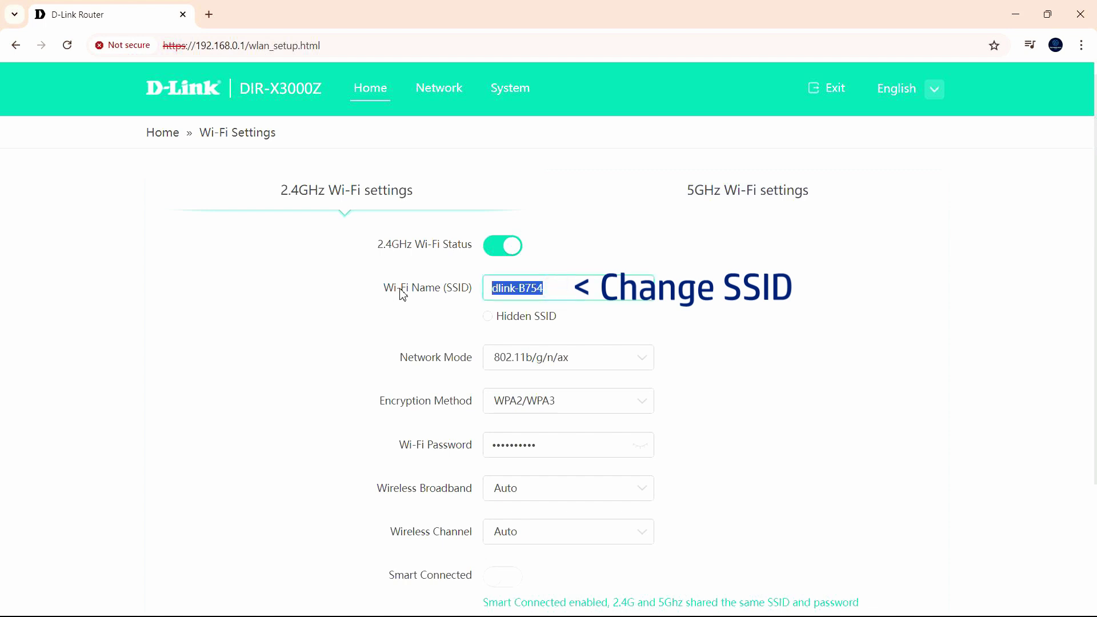
{"action": "key", "text": "BackSpace"}
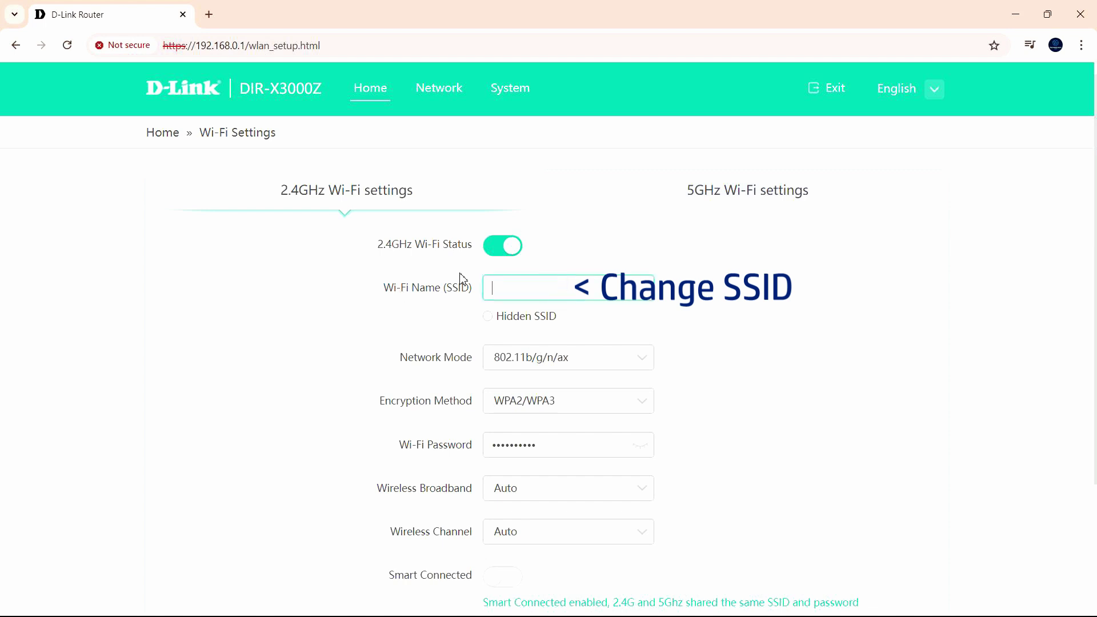
{"action": "type", "text": "Techtips 2.4GHz"}
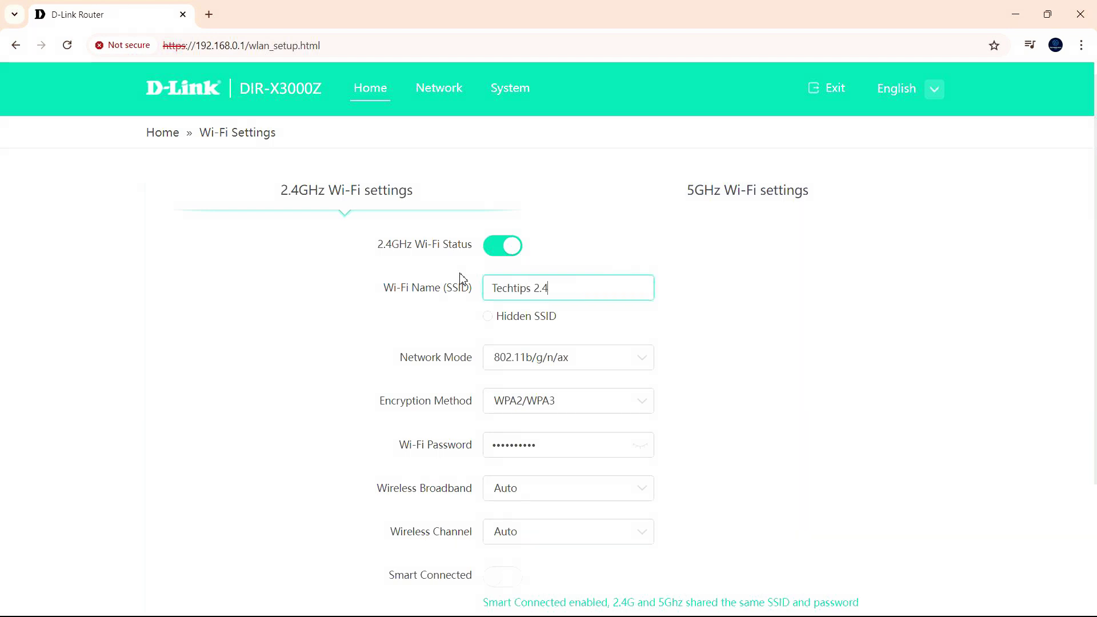
Replace the 2.4GHz Wi-Fi password with a new one and save the band's settings.
{"action": "left_click", "coordinate": [544, 444]}
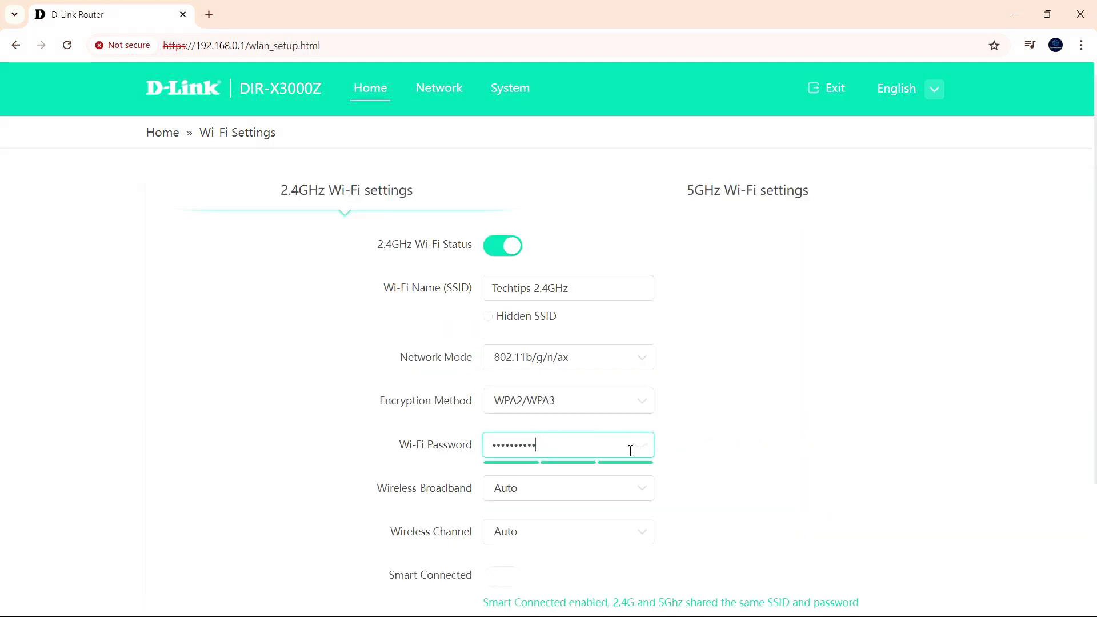
{"action": "key", "text": "ctrl+a"}
{"action": "key", "text": "BackSpace"}
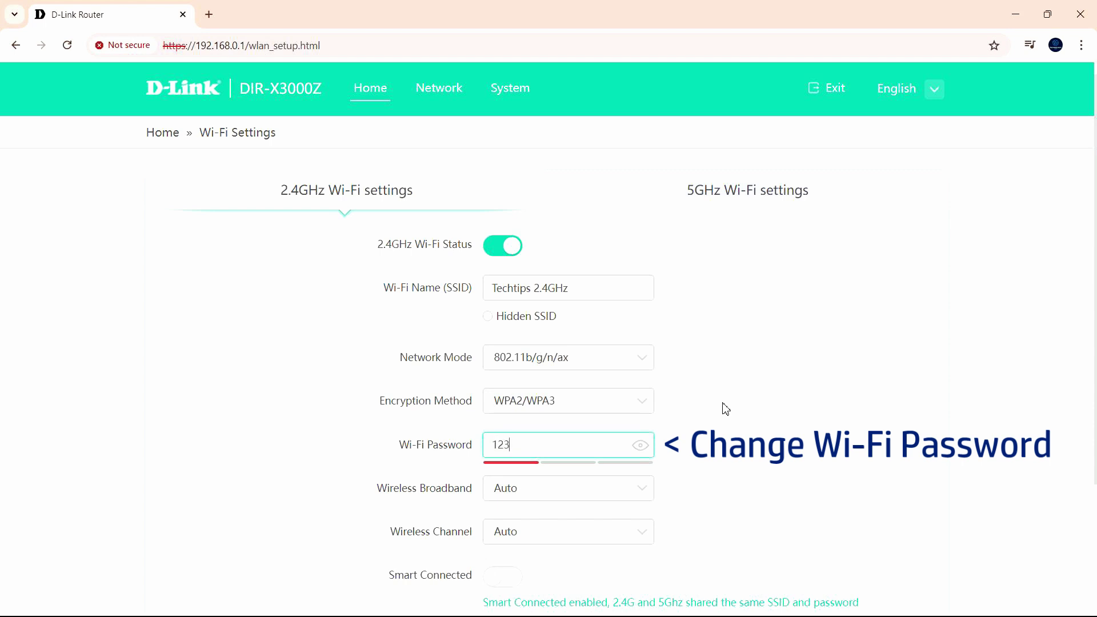
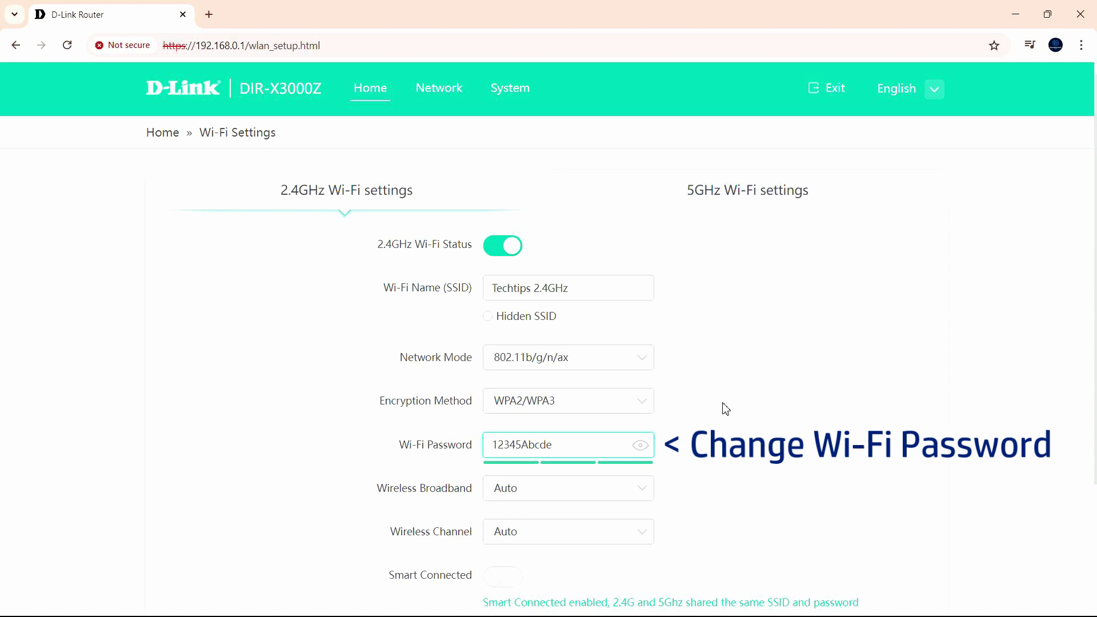
{"action": "scroll", "coordinate": [726, 409], "scroll_direction": "down", "scroll_amount": 3}
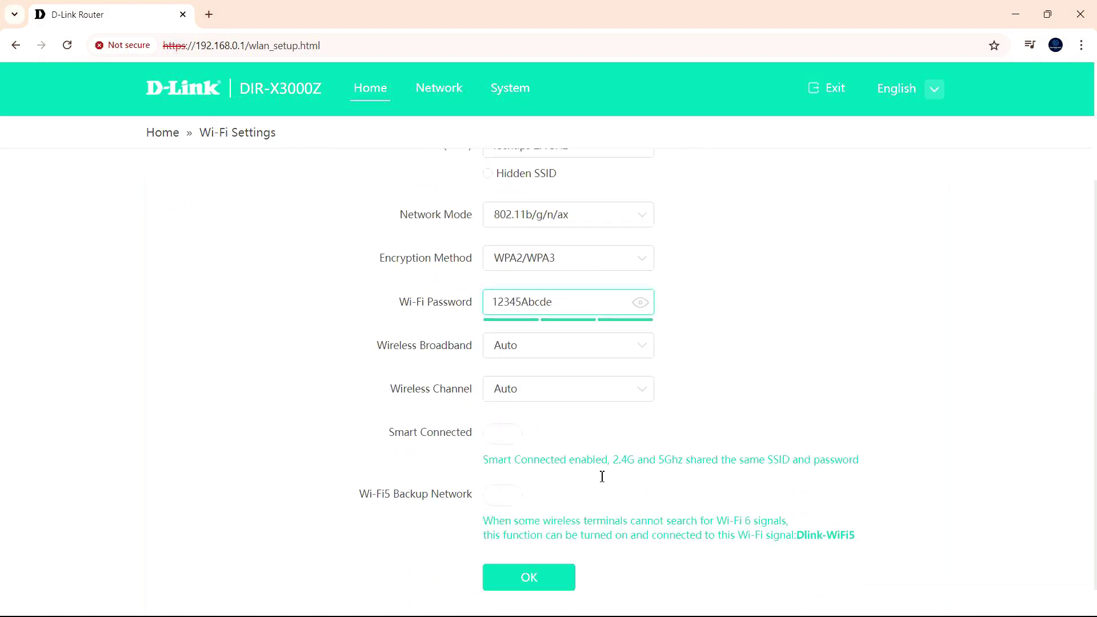
{"action": "left_click", "coordinate": [532, 579]}
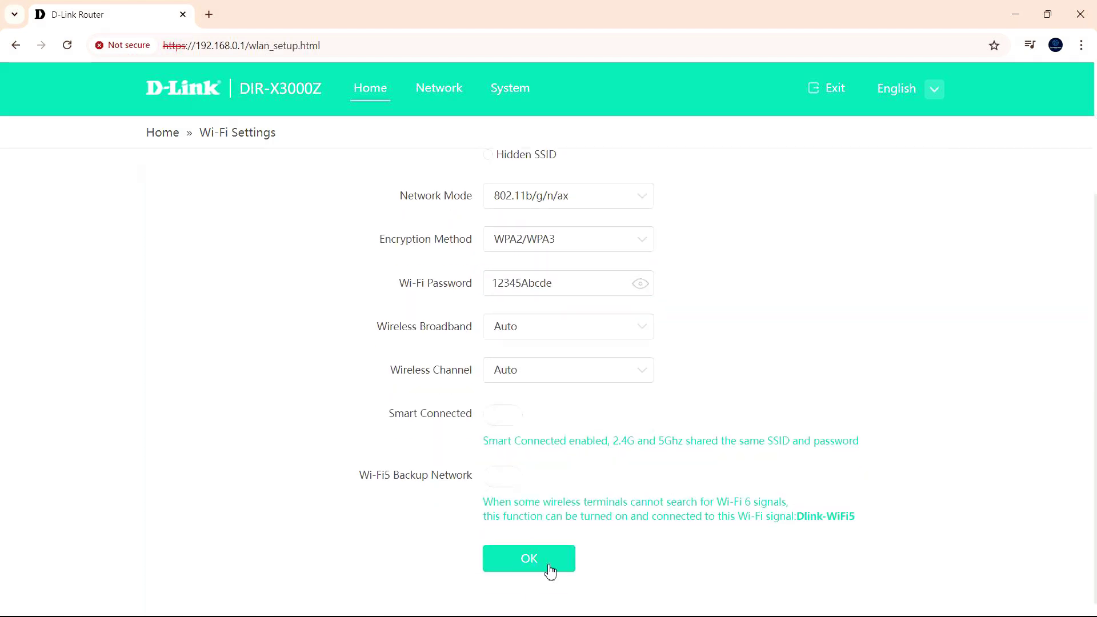
{"action": "left_click", "coordinate": [550, 571]}
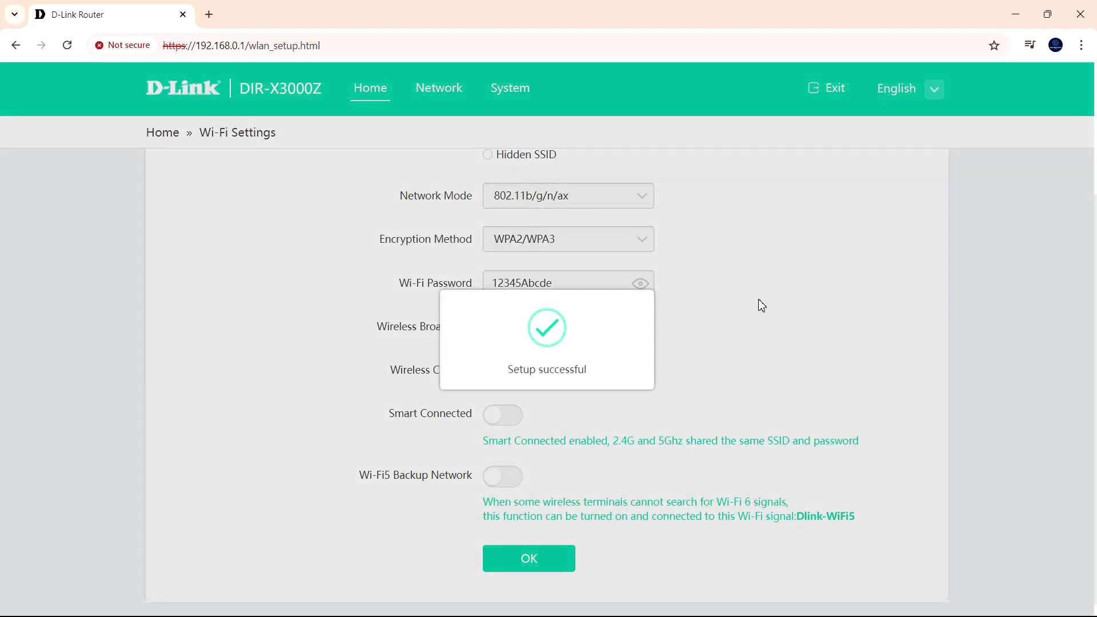
{"action": "left_click", "coordinate": [744, 311]}
{"action": "scroll", "coordinate": [736, 337], "scroll_direction": "up", "scroll_amount": 3}
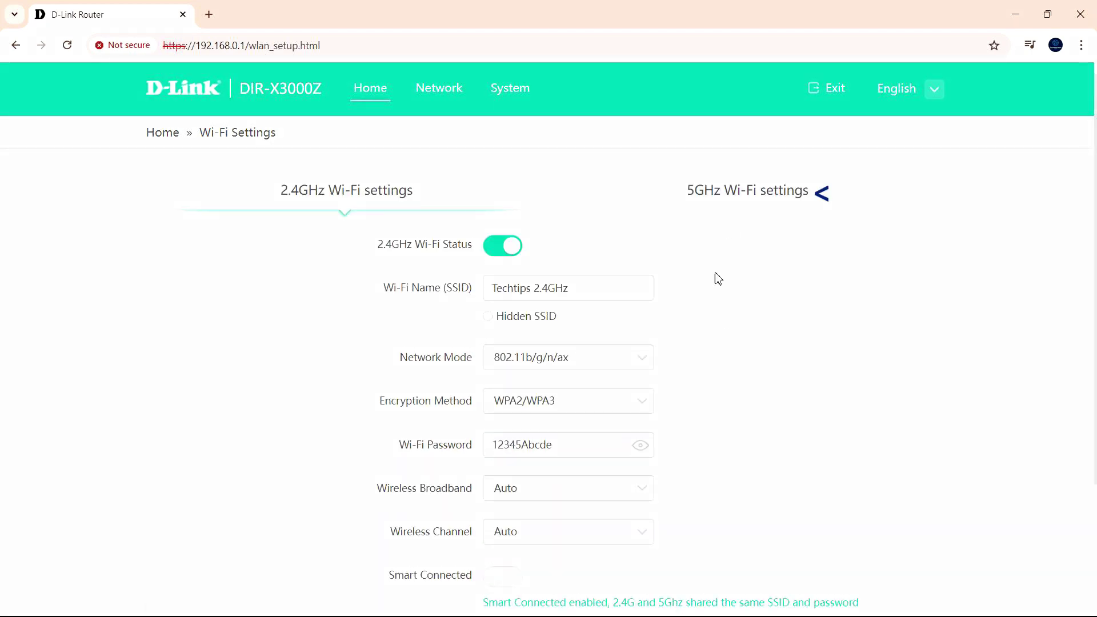
Rename the 5GHz network to 'Techtips 5GHz', give it a new Wi-Fi password, and save.
{"action": "left_click", "coordinate": [740, 197]}
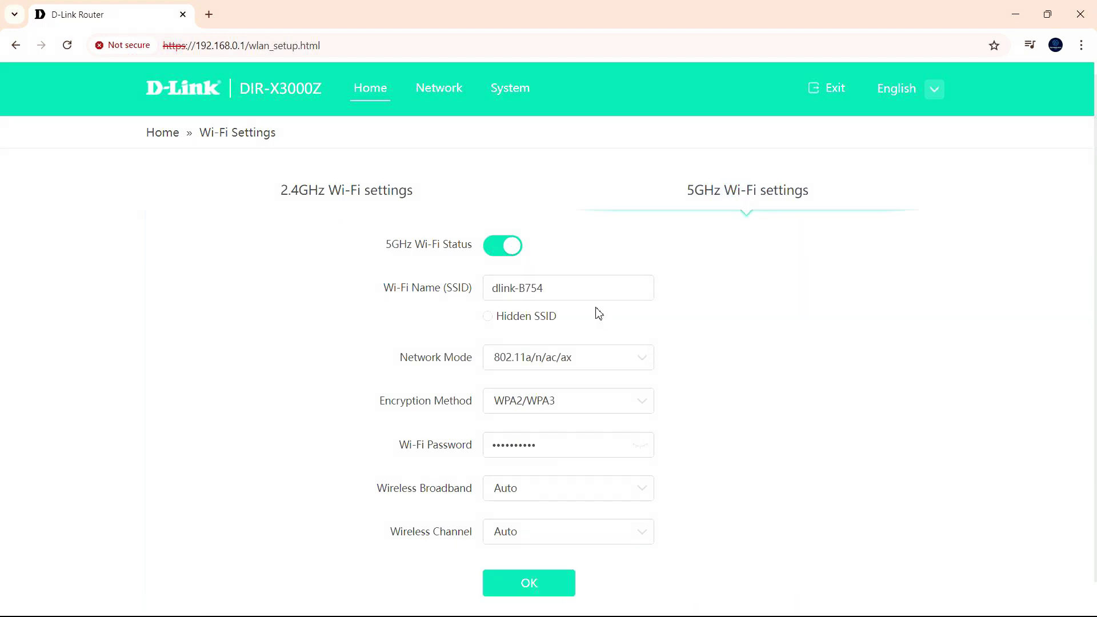
{"action": "left_click_drag", "start_coordinate": [551, 290], "coordinate": [365, 300]}
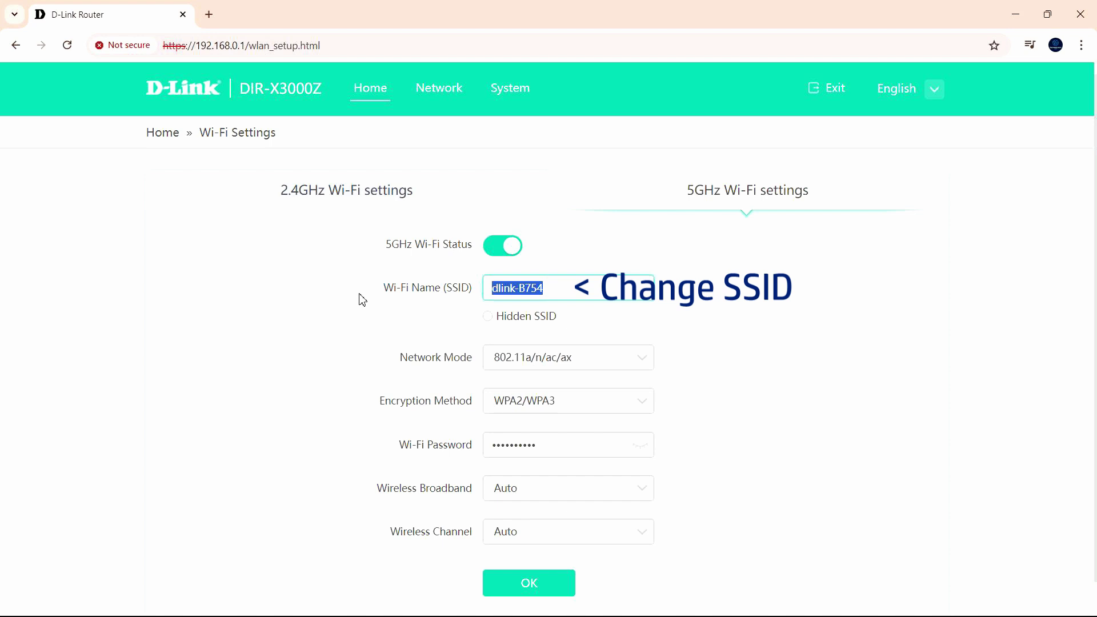
{"action": "type", "text": "Techt"}
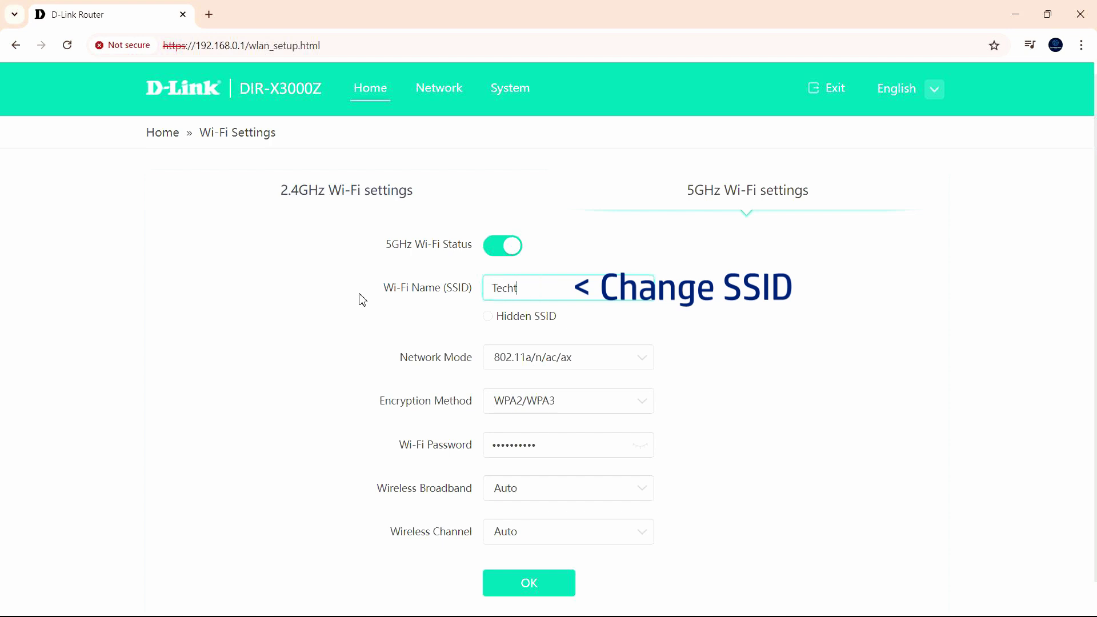
{"action": "type", "text": "ips 5GHz"}
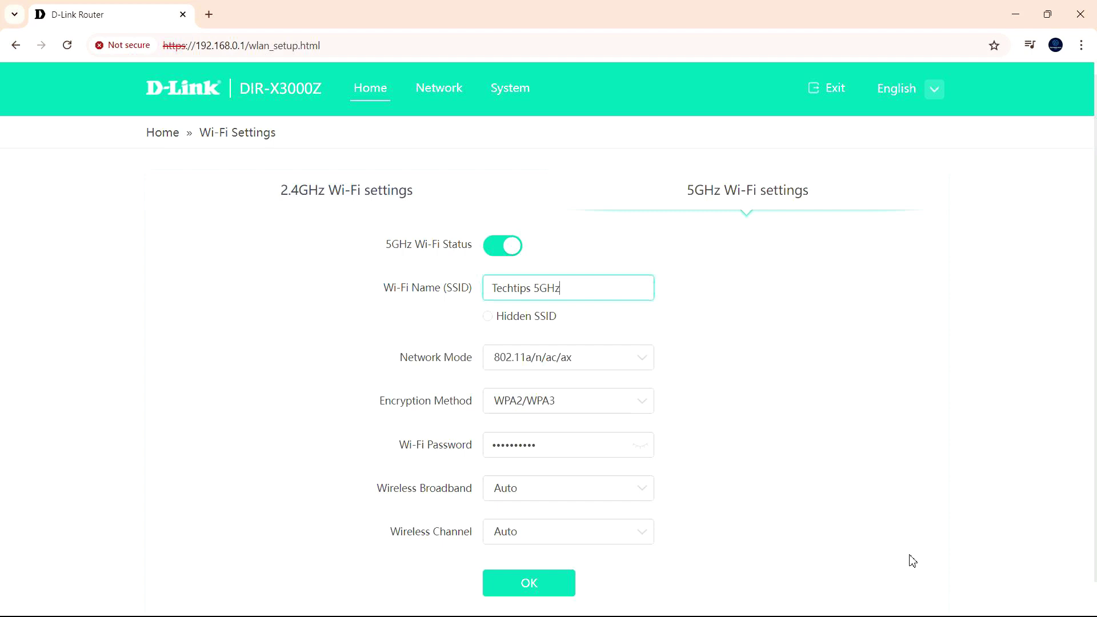
{"action": "left_click_drag", "start_coordinate": [553, 445], "coordinate": [272, 432]}
{"action": "key", "text": "BackSpace"}
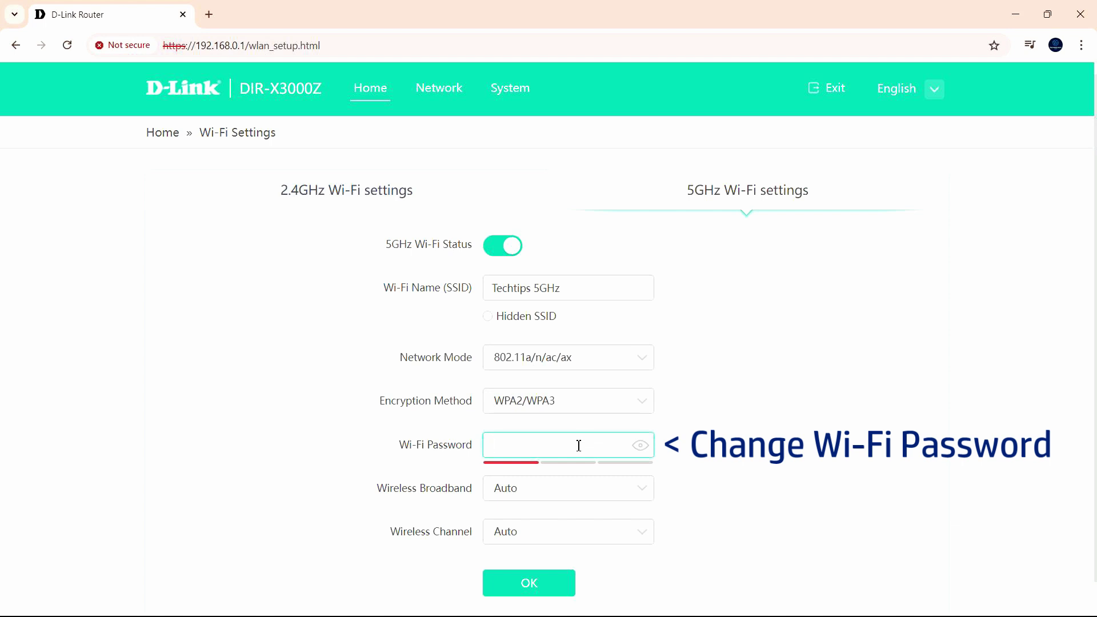
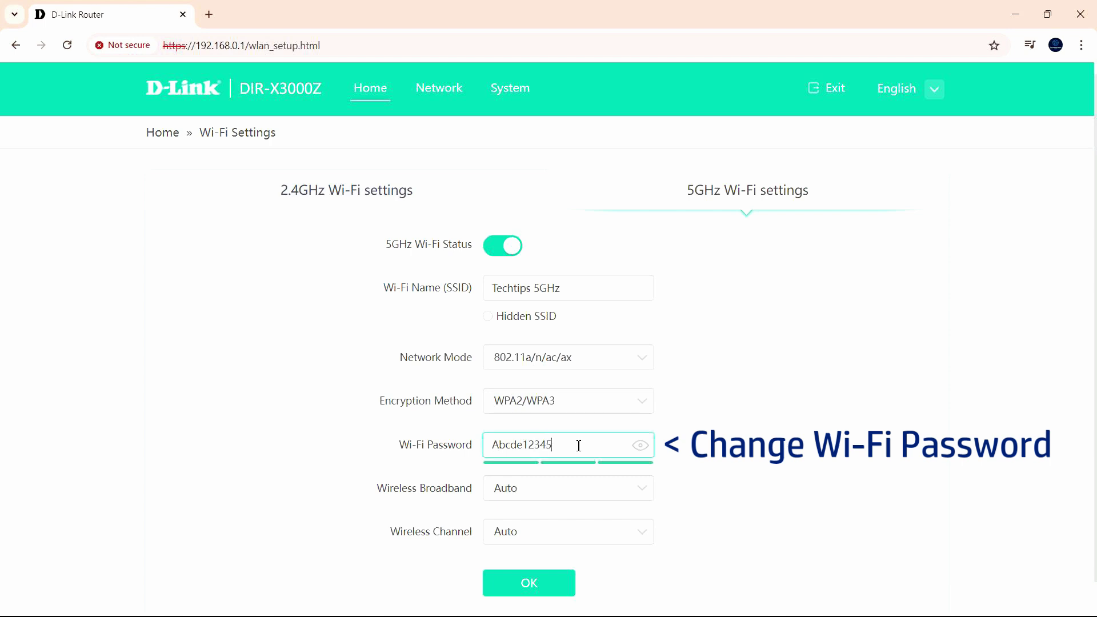
{"action": "scroll", "coordinate": [615, 540], "scroll_direction": "down", "scroll_amount": 1}
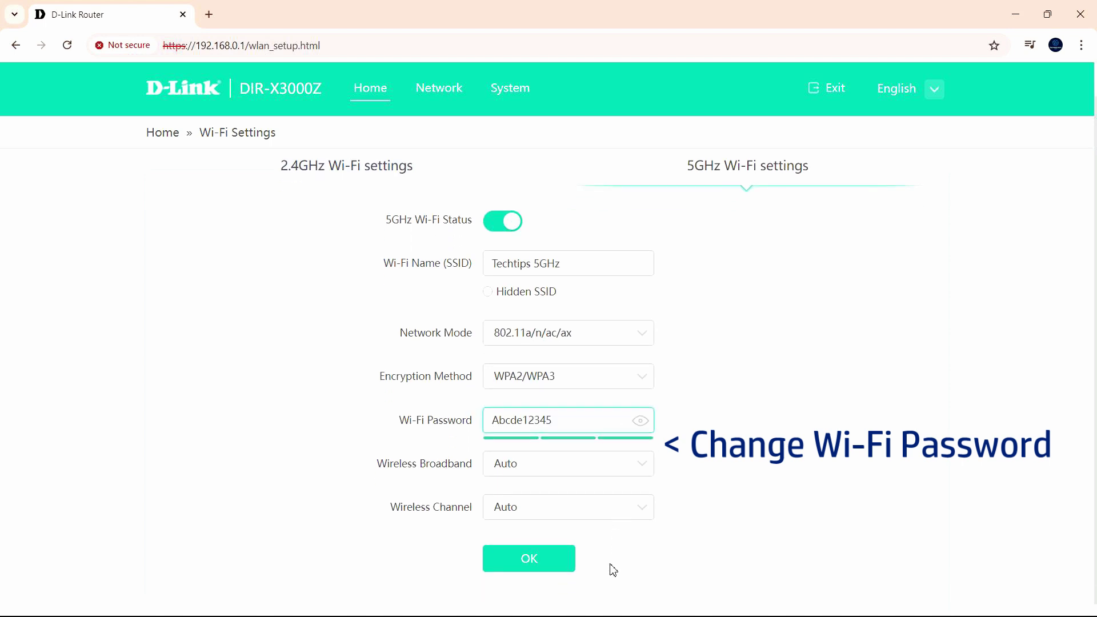
{"action": "left_click", "coordinate": [518, 562]}
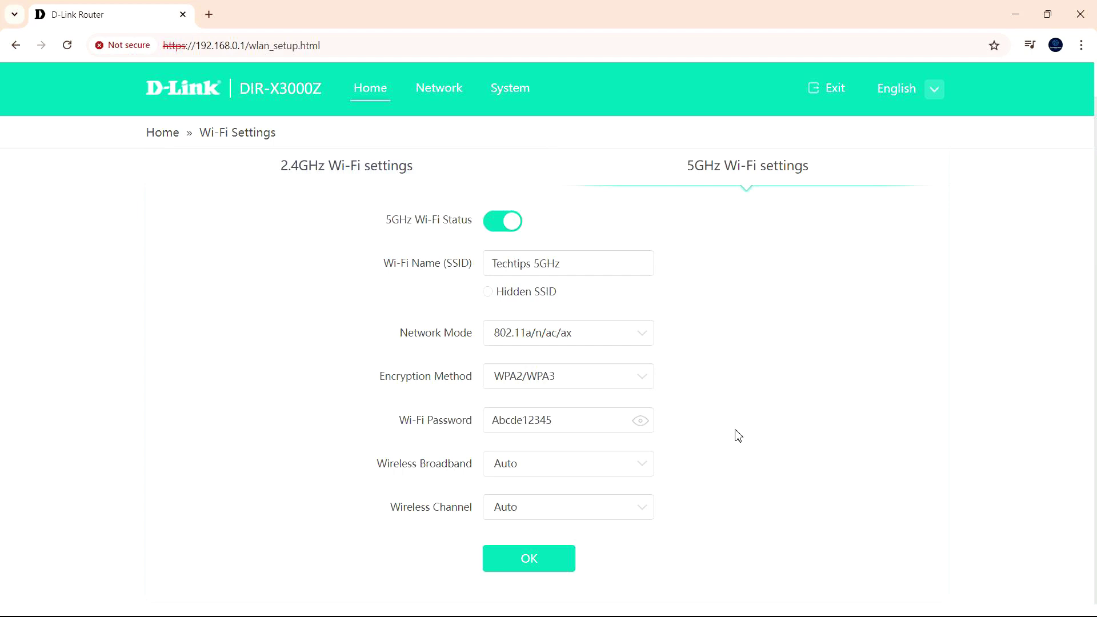
From Windows Quick Settings, pick the Techtips 5GHz network in the Wi-Fi list and connect.
{"action": "mouse_move", "coordinate": [952, 614]}
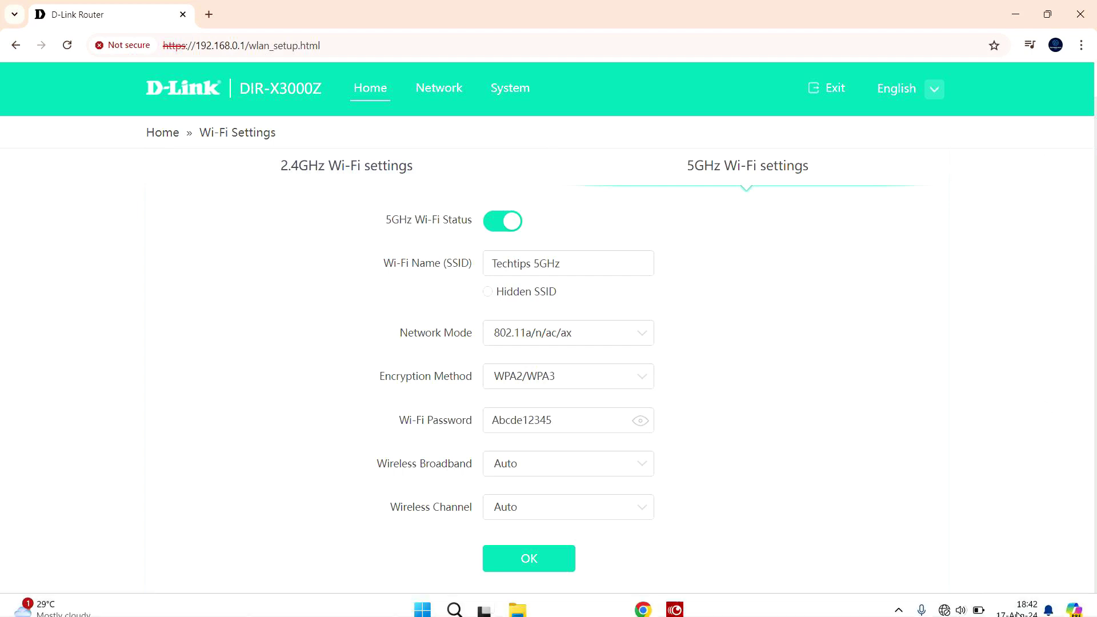
{"action": "left_click", "coordinate": [951, 601]}
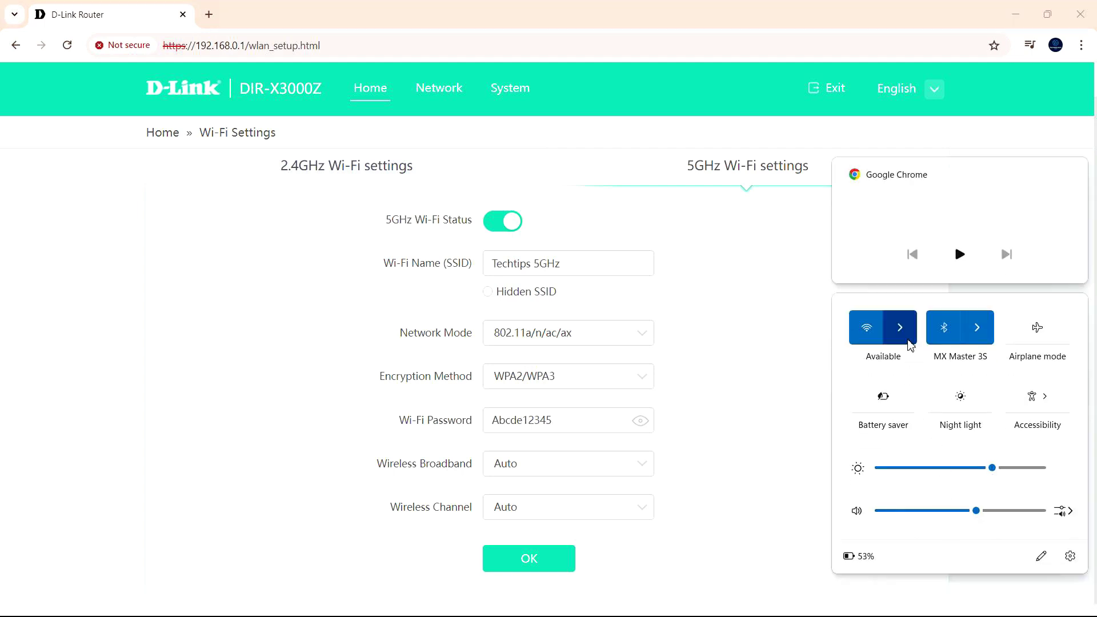
{"action": "left_click", "coordinate": [900, 328]}
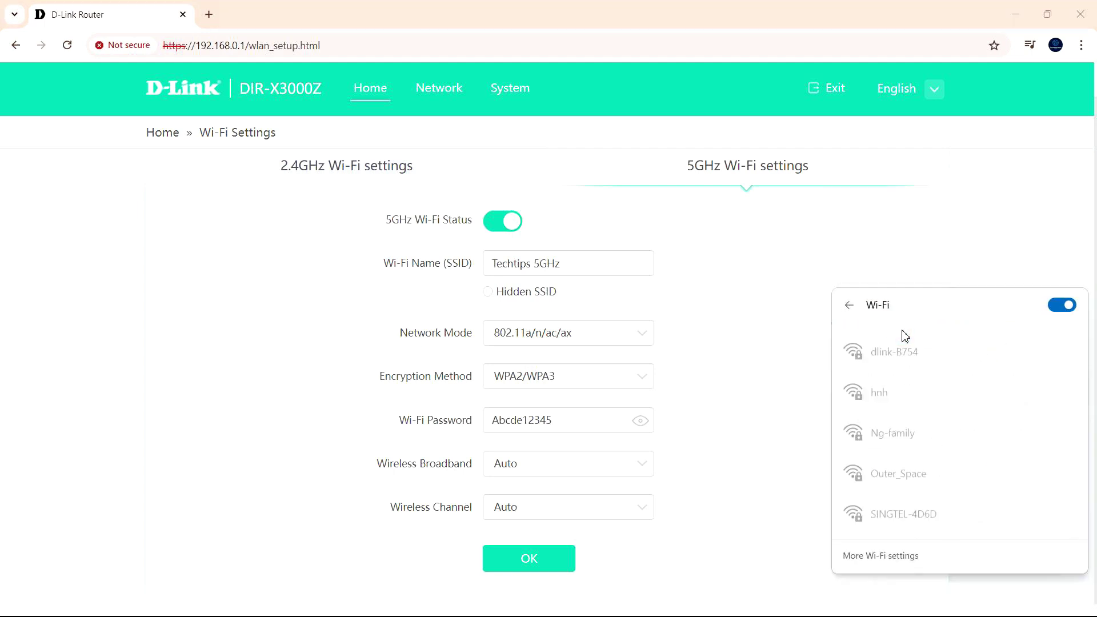
{"action": "scroll", "coordinate": [903, 406], "scroll_direction": "down", "scroll_amount": 1}
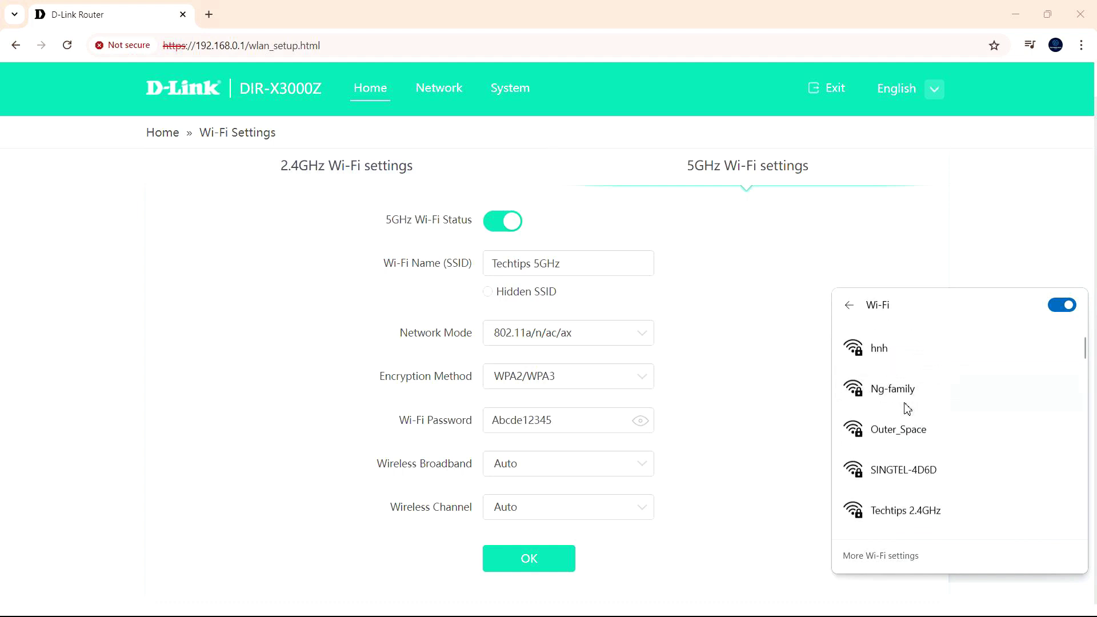
{"action": "scroll", "coordinate": [907, 408], "scroll_direction": "down", "scroll_amount": 2}
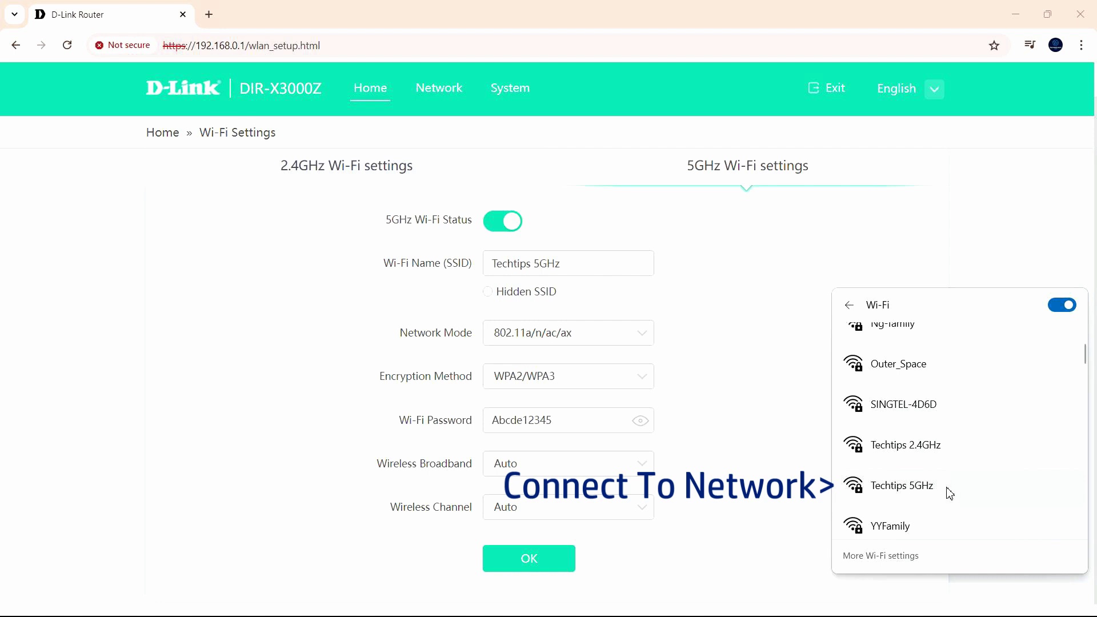
{"action": "left_click", "coordinate": [912, 489]}
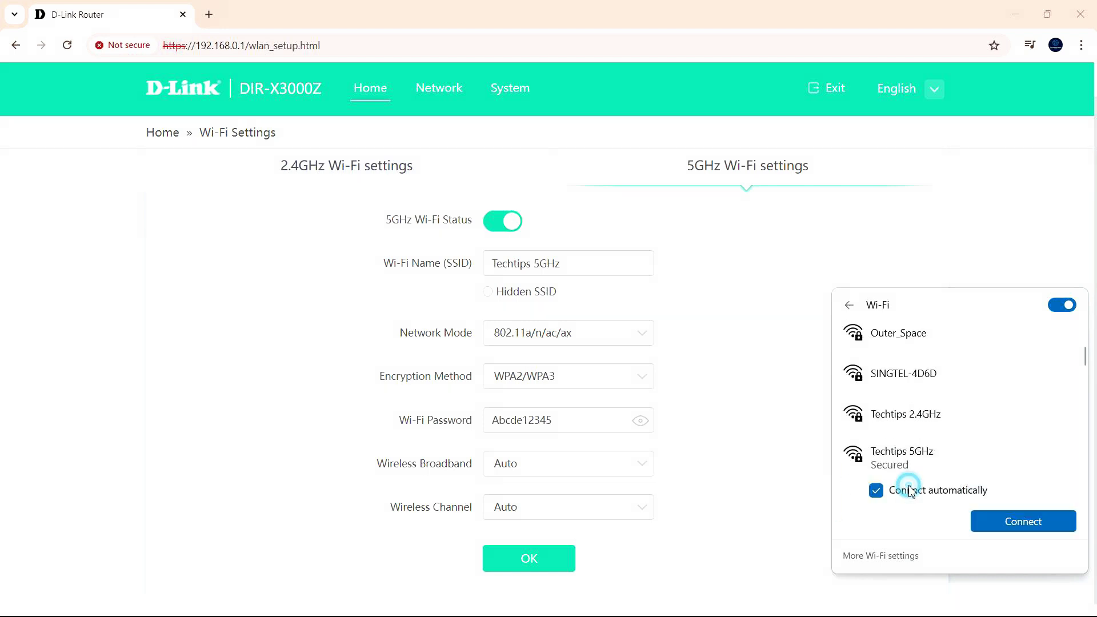
{"action": "left_click", "coordinate": [1024, 522]}
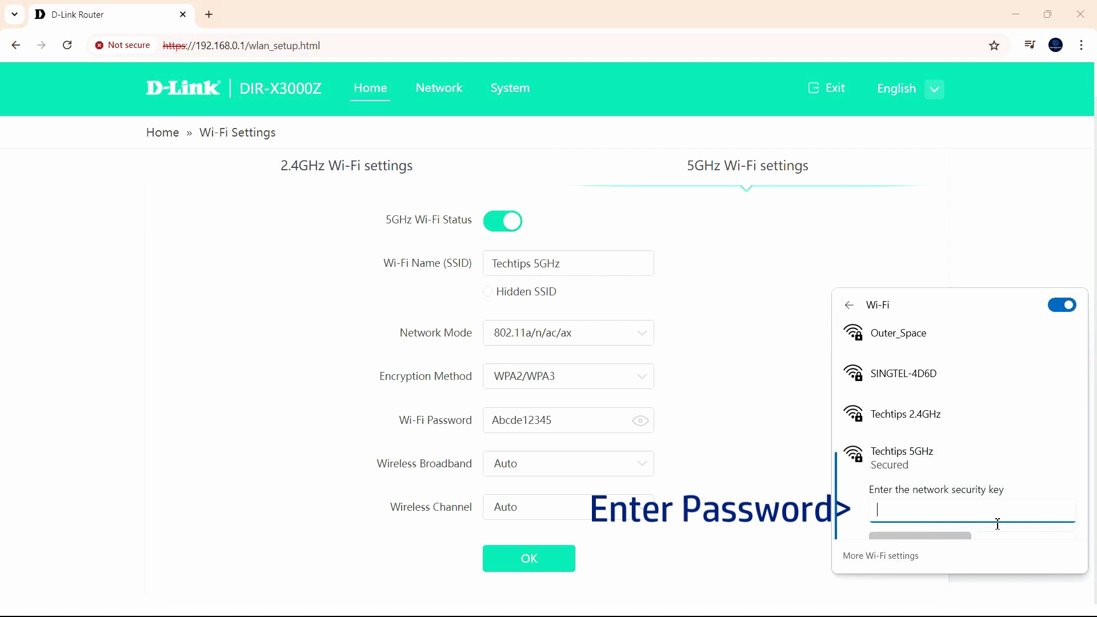
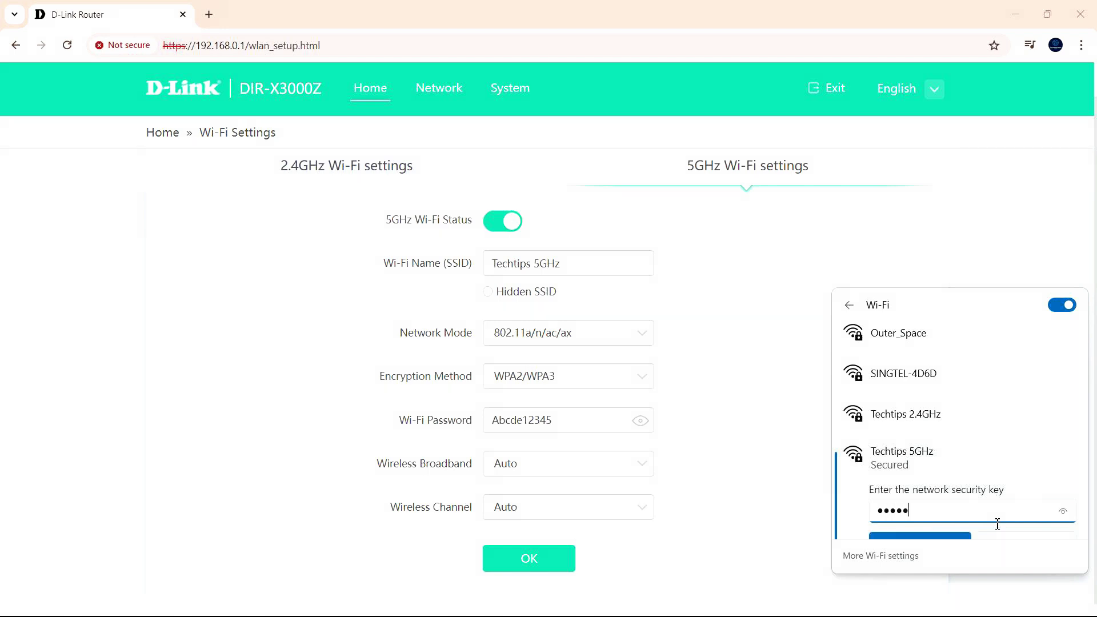
Enter and submit the new 5GHz network key, then close the Wi-Fi panel.
{"action": "left_click", "coordinate": [1062, 512]}
{"action": "scroll", "coordinate": [1014, 503], "scroll_direction": "down", "scroll_amount": 1}
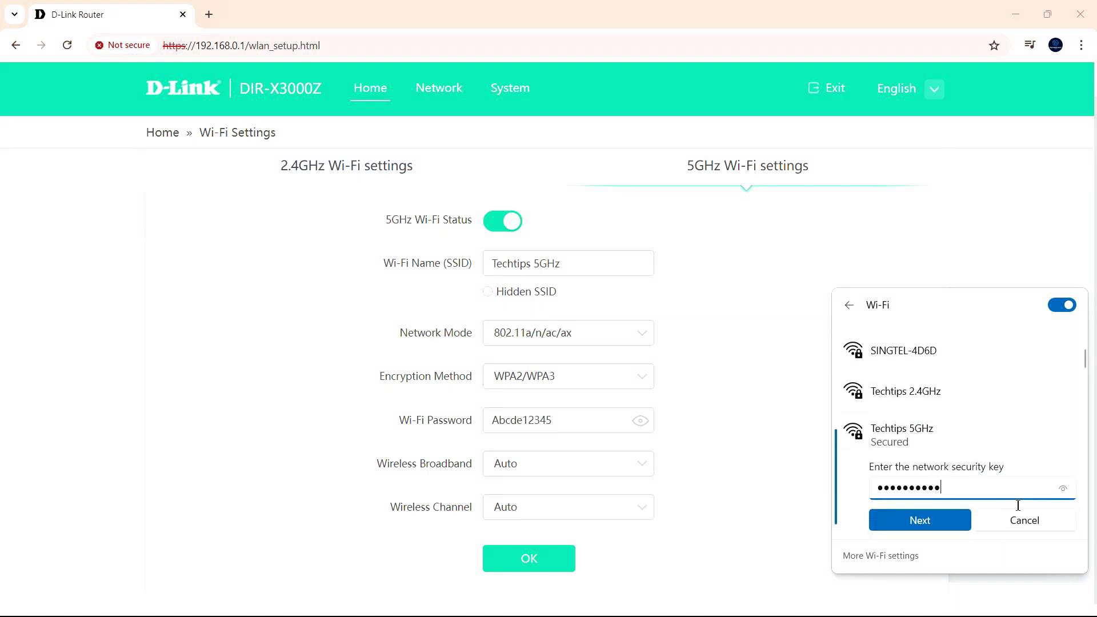
{"action": "left_click", "coordinate": [940, 515]}
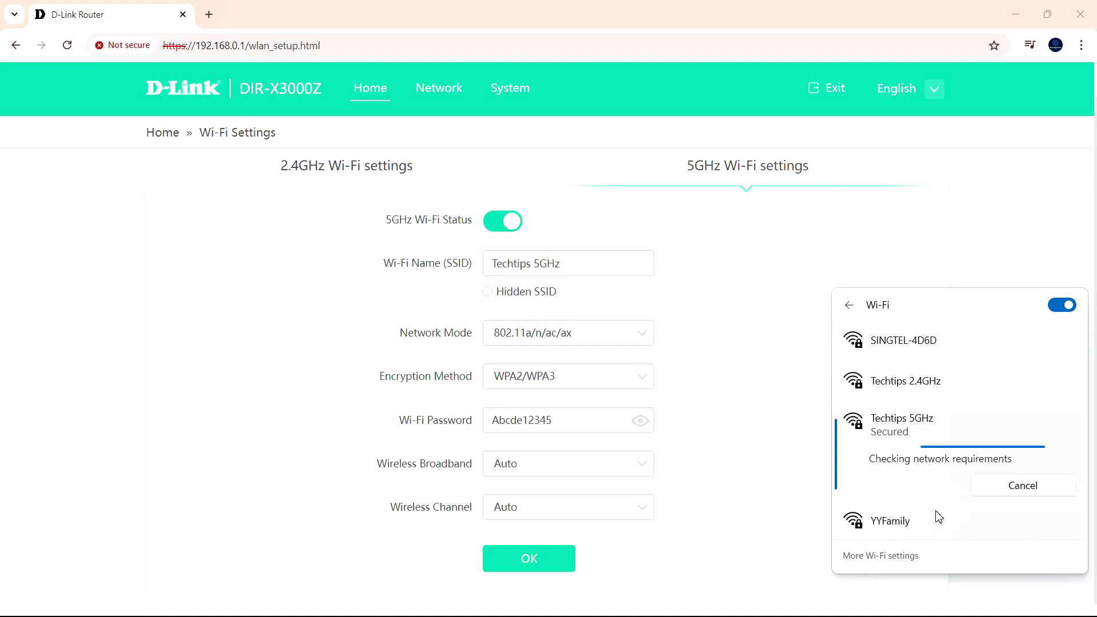
{"action": "left_click", "coordinate": [704, 466]}
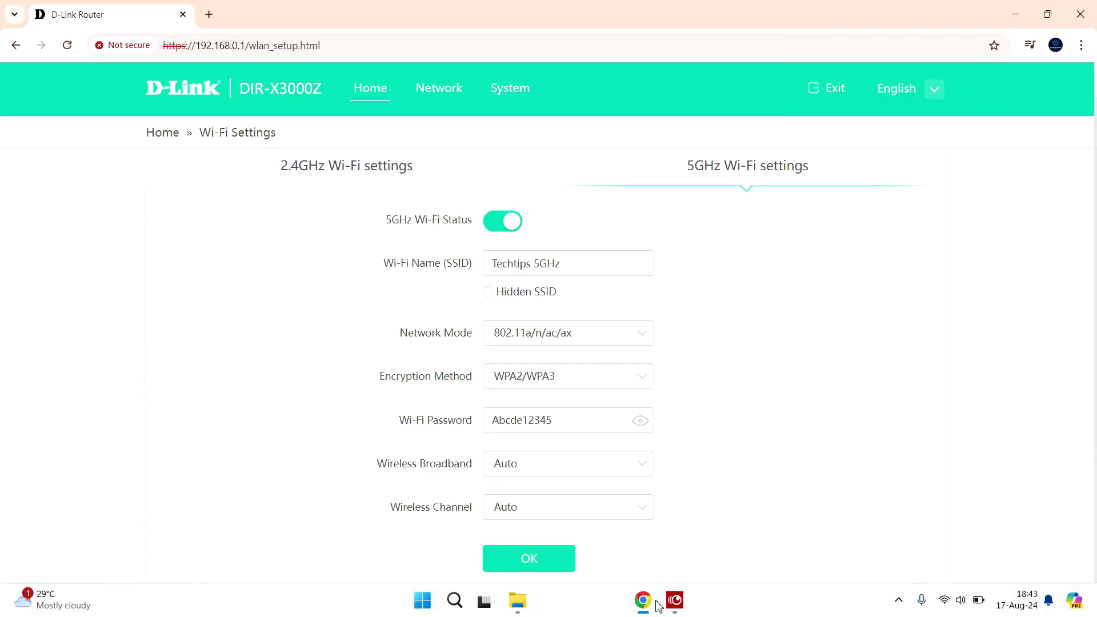
Play the Despicable Me 4 Official Trailer on YouTube, pause it at 0:06, and open a new tab.
{"action": "left_click", "coordinate": [642, 601]}
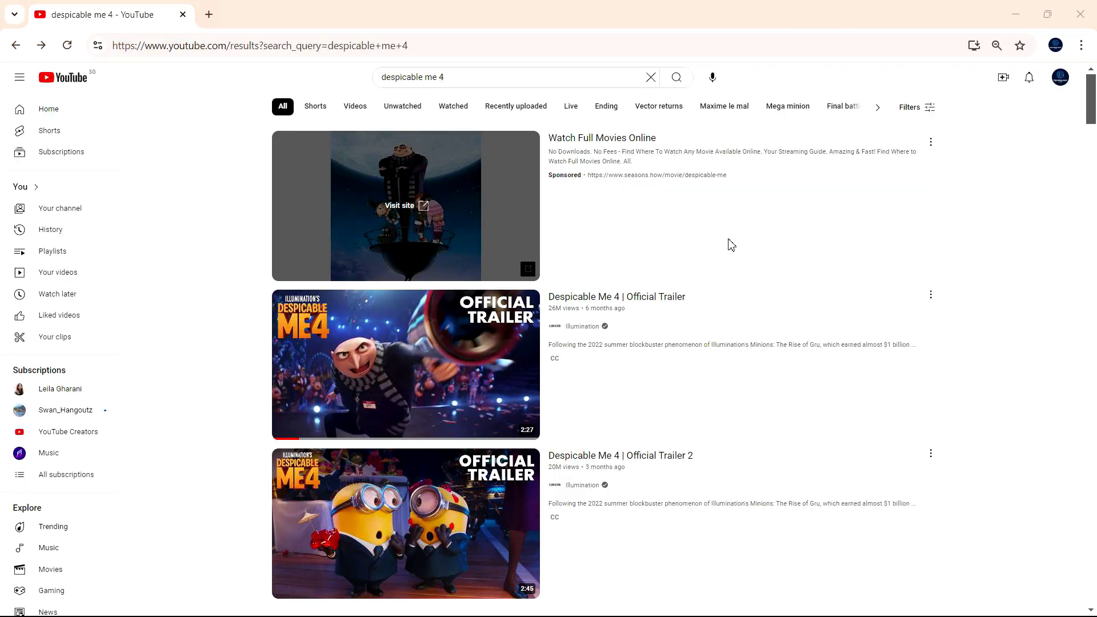
{"action": "mouse_move", "coordinate": [423, 360]}
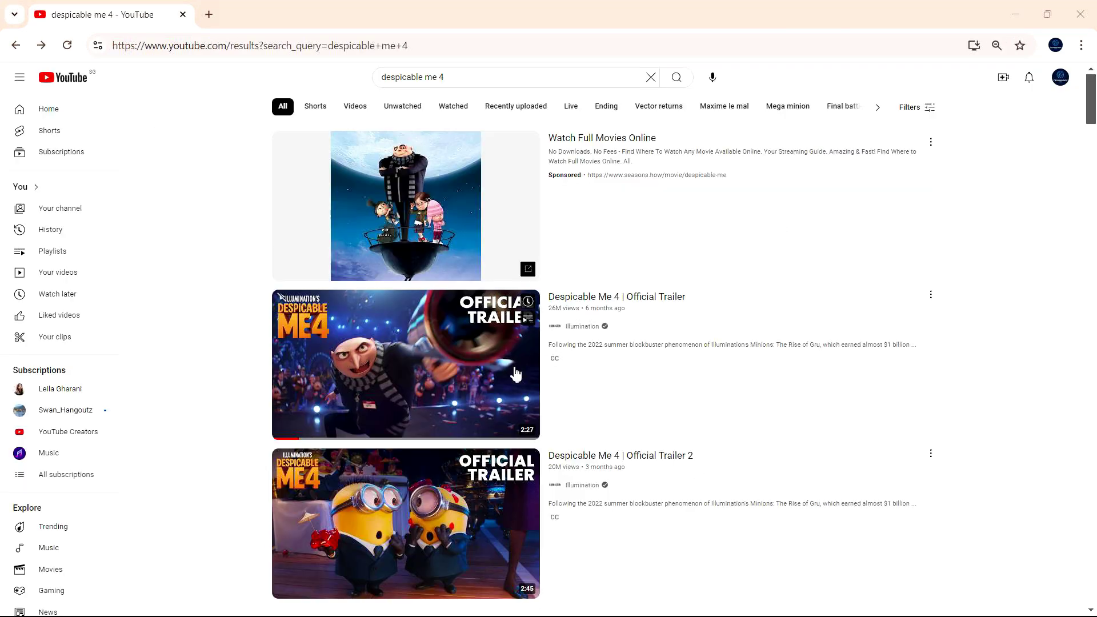
{"action": "left_click", "coordinate": [421, 356]}
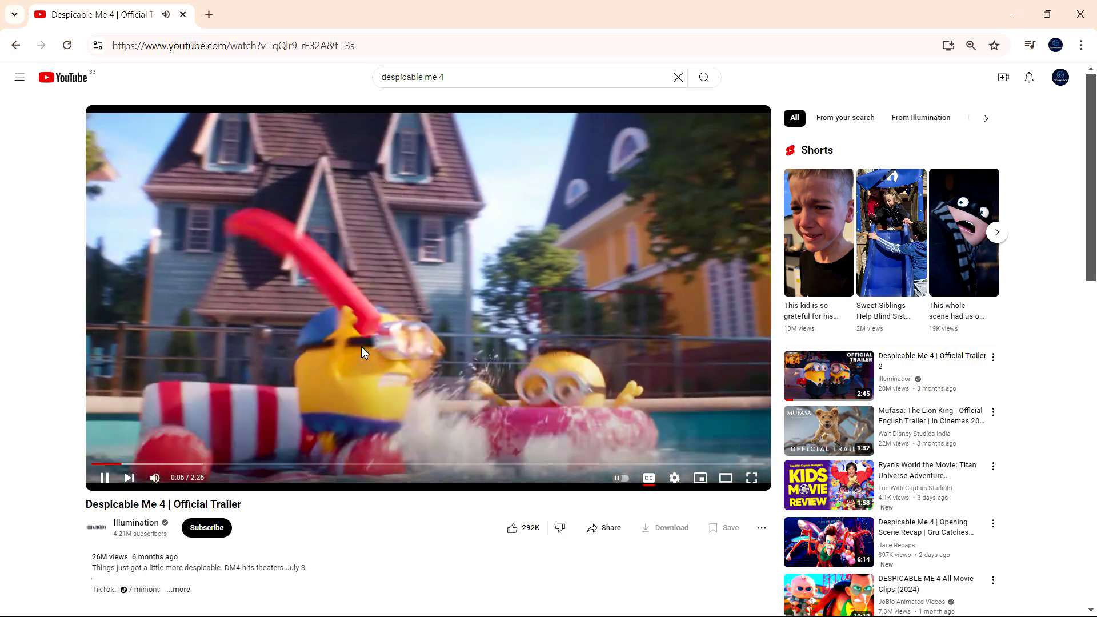
{"action": "left_click", "coordinate": [361, 346]}
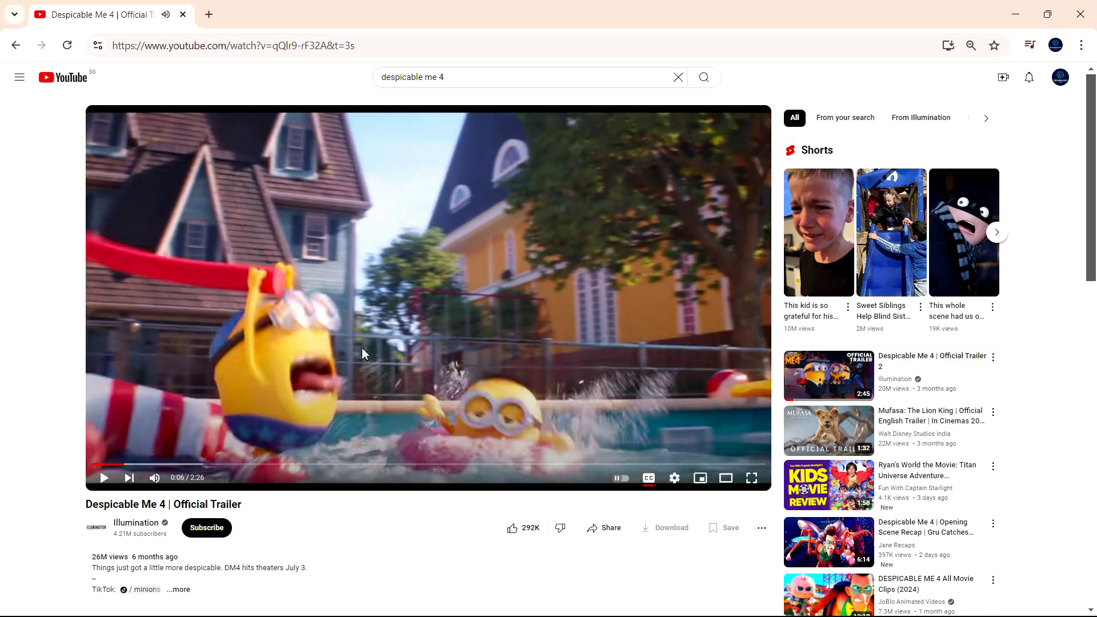
{"action": "left_click", "coordinate": [209, 15]}
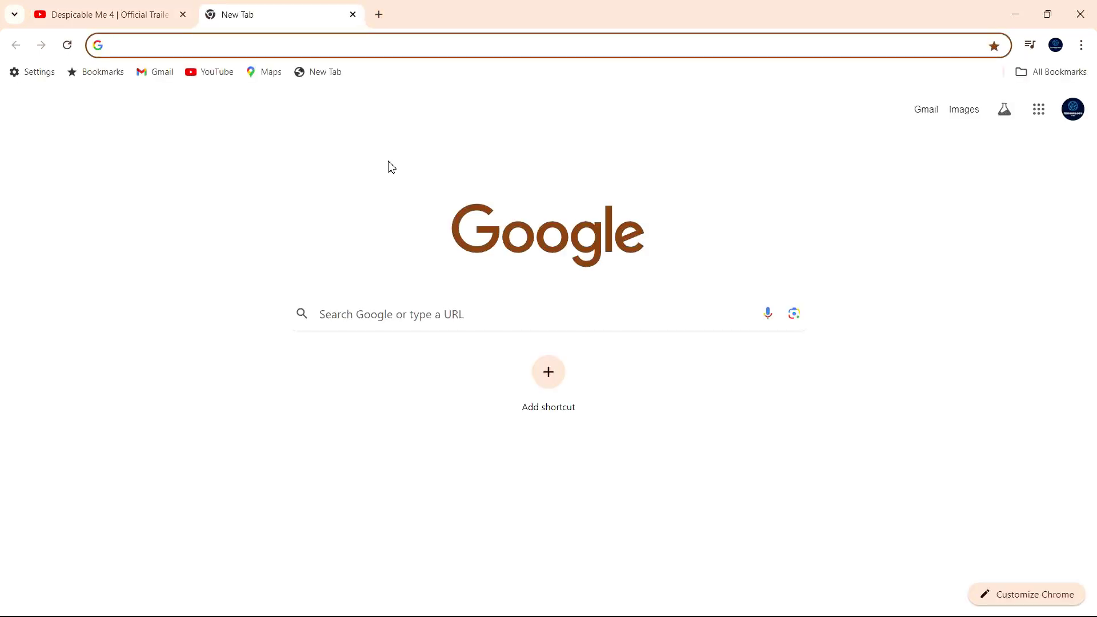